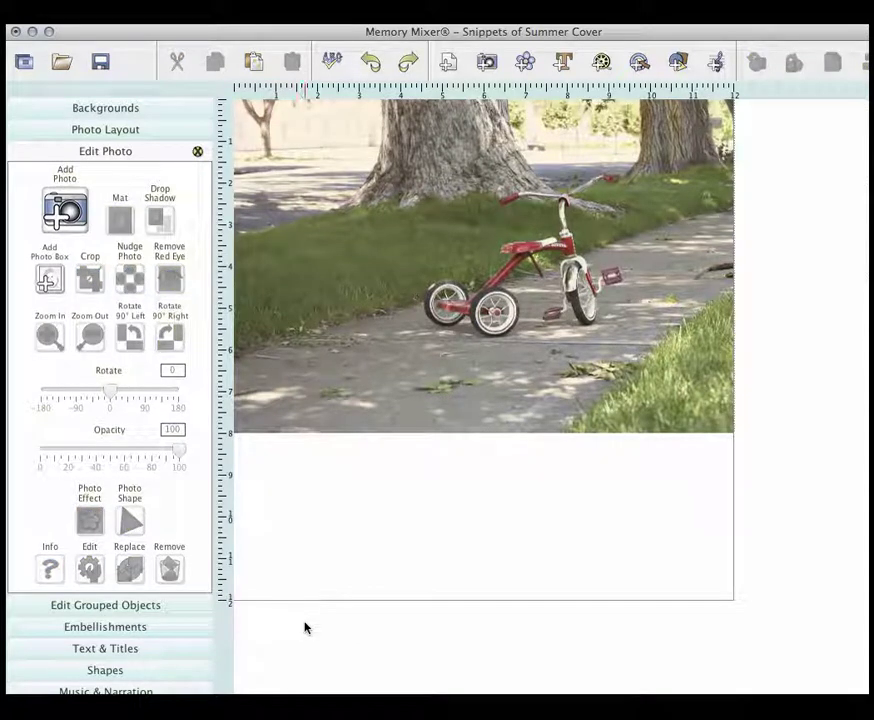
# - Apply the B & W - Warm photo effect to the tricycle photo
pyautogui.click(420, 292)
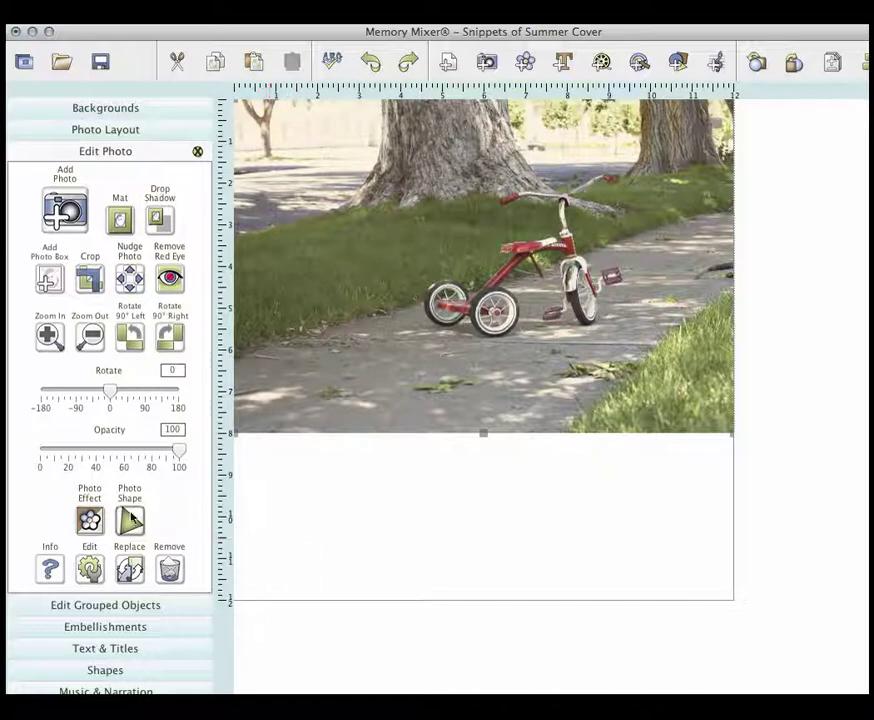
pyautogui.click(89, 519)
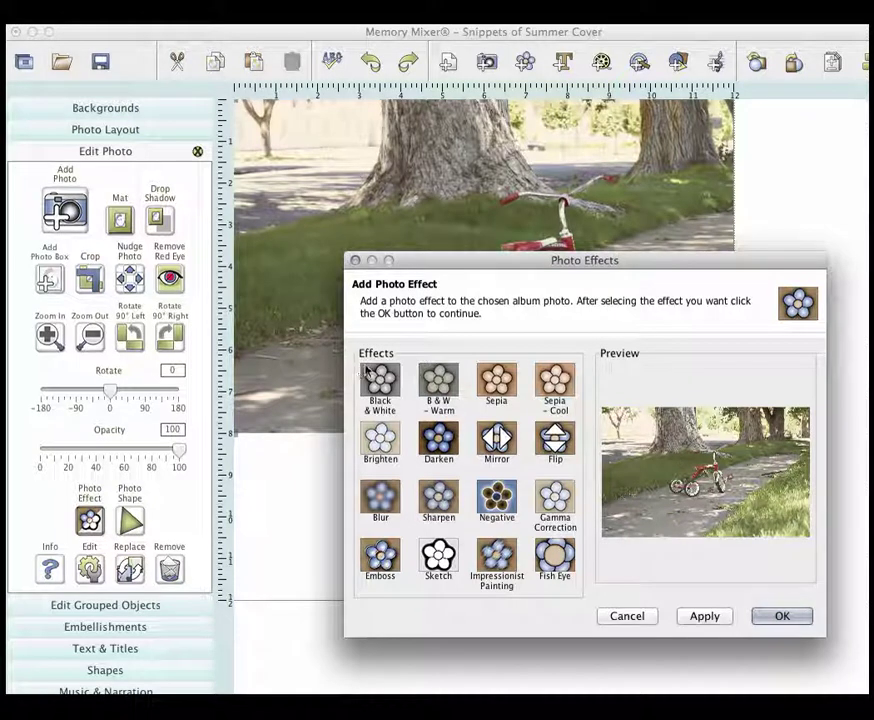
pyautogui.click(455, 382)
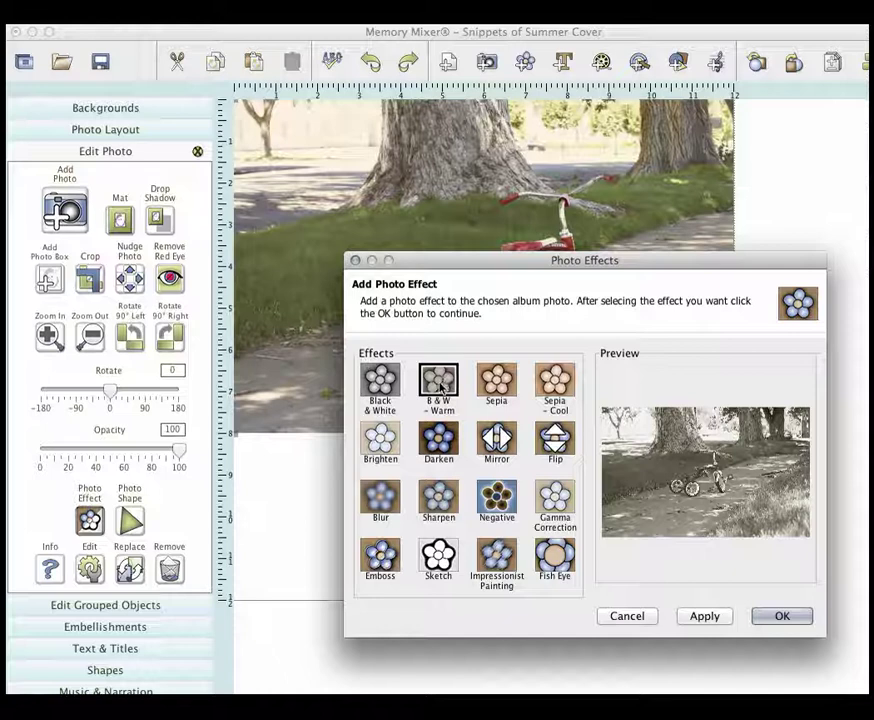
pyautogui.click(704, 616)
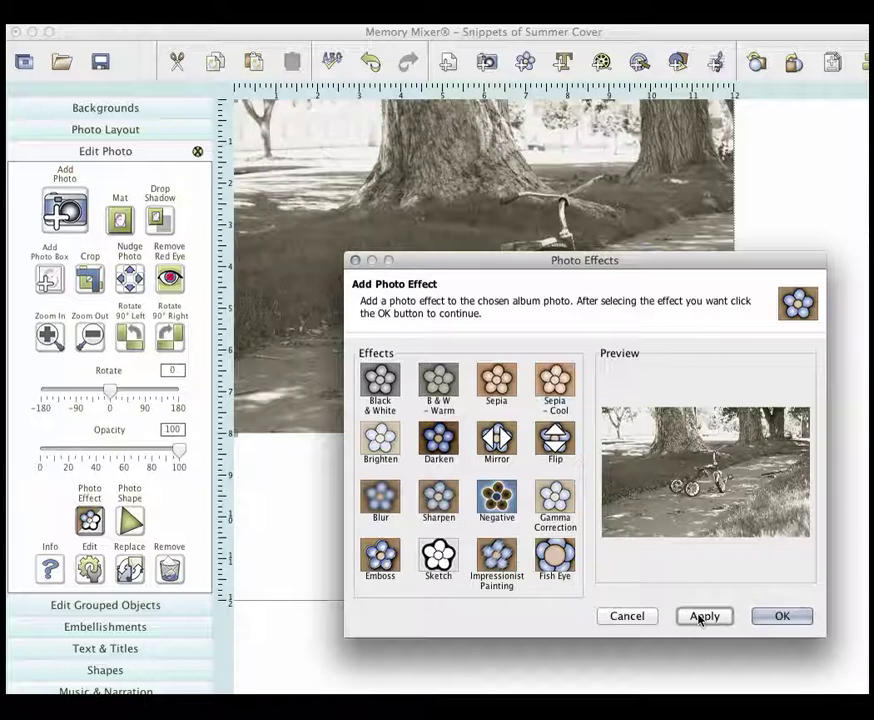
# - Add the Blur effect to the tricycle photo and move the effects dialog aside to view the photo
pyautogui.click(384, 510)
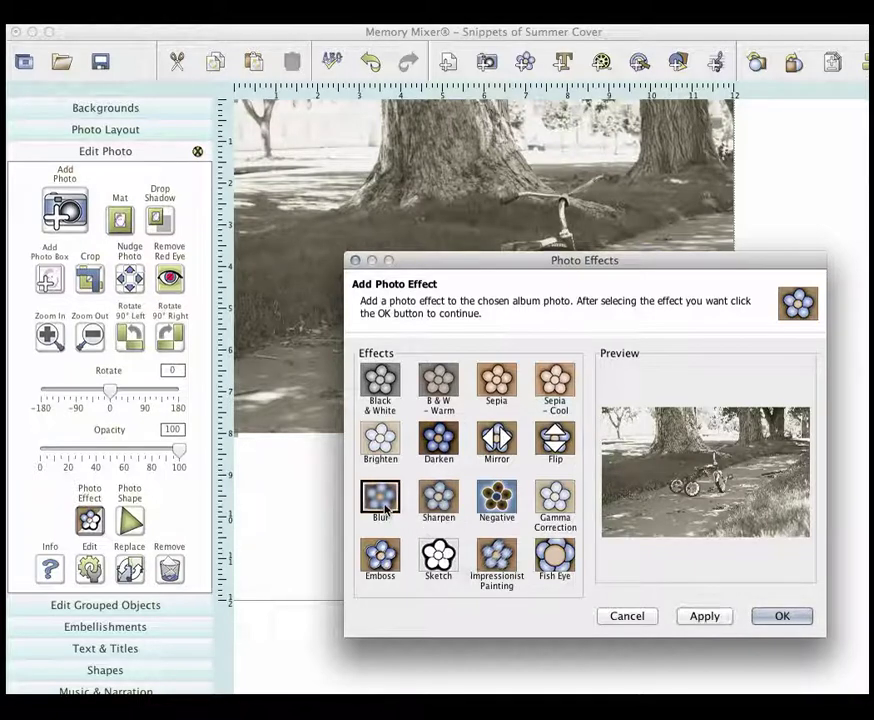
pyautogui.click(699, 617)
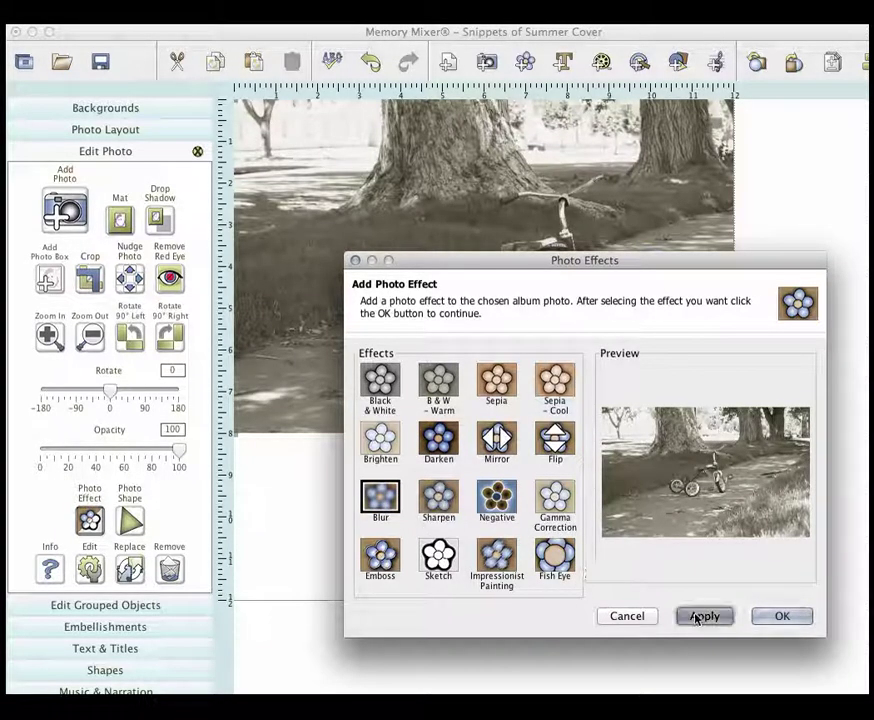
pyautogui.moveTo(621, 262); pyautogui.dragTo(666, 687)
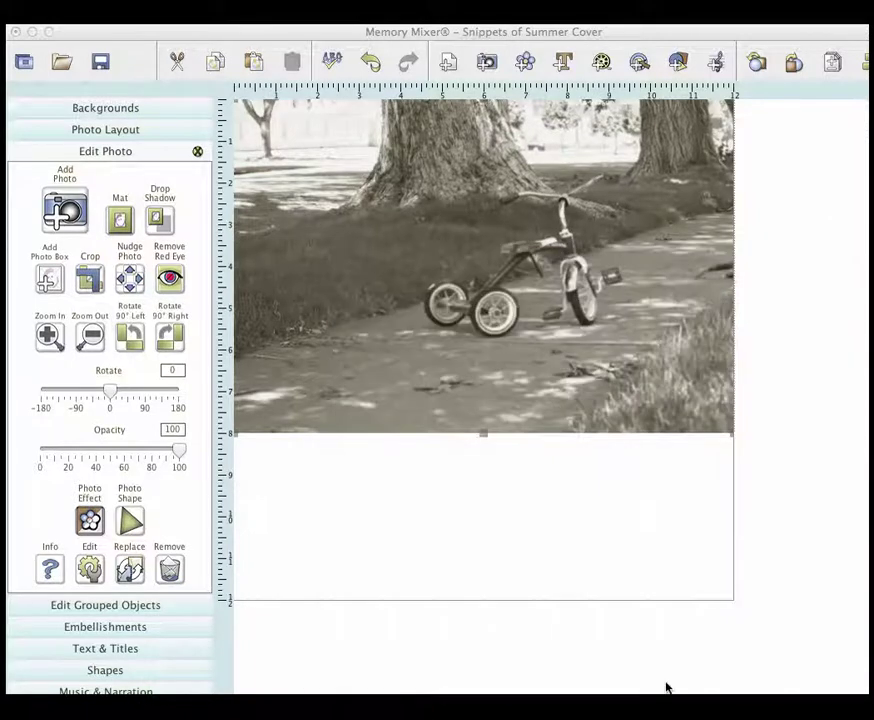
pyautogui.moveTo(730, 688); pyautogui.dragTo(773, 475)
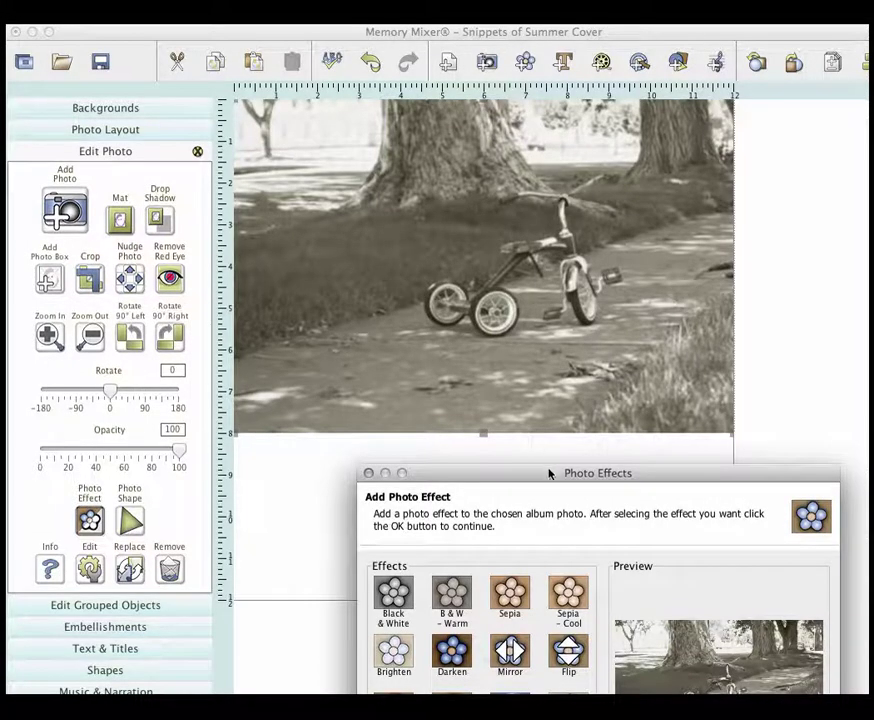
pyautogui.moveTo(549, 473); pyautogui.dragTo(487, 174)
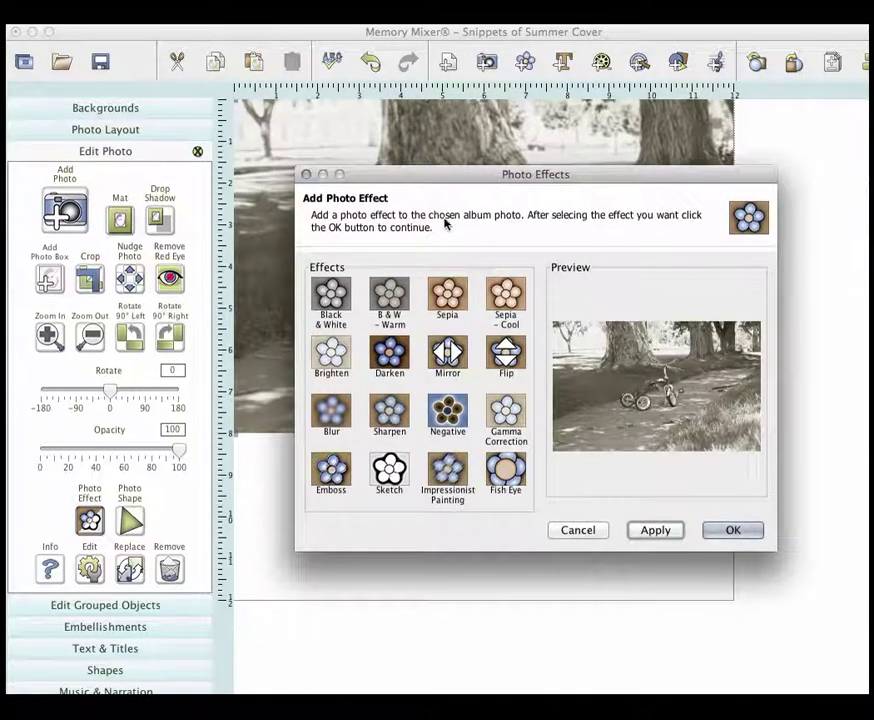
pyautogui.moveTo(473, 180); pyautogui.dragTo(516, 436)
# - Preview the Mirror and Flip effects, but apply the Darken effect to the tricycle photo instead
pyautogui.click(490, 605)
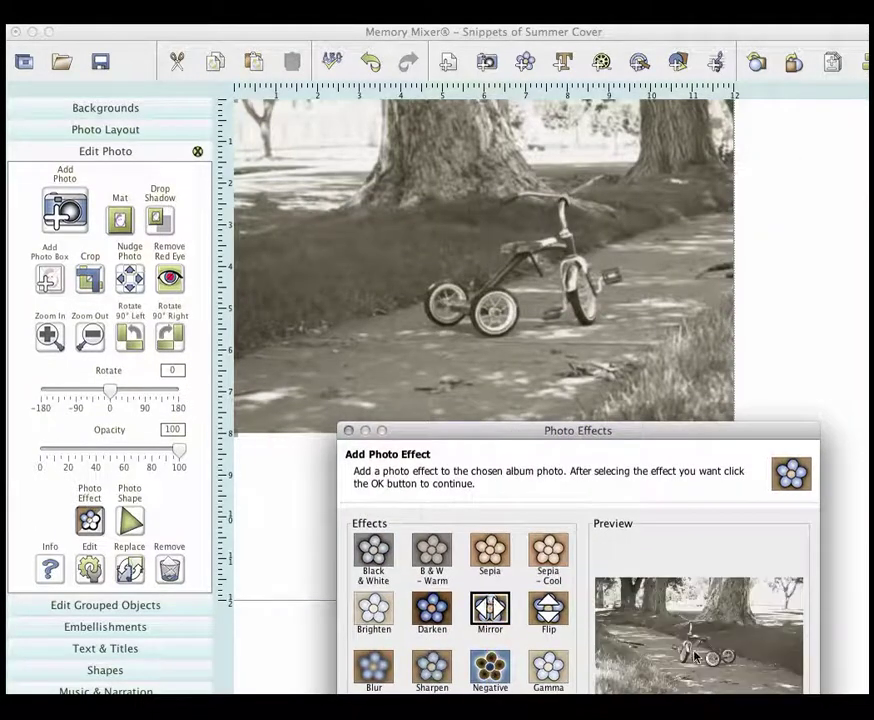
pyautogui.click(542, 614)
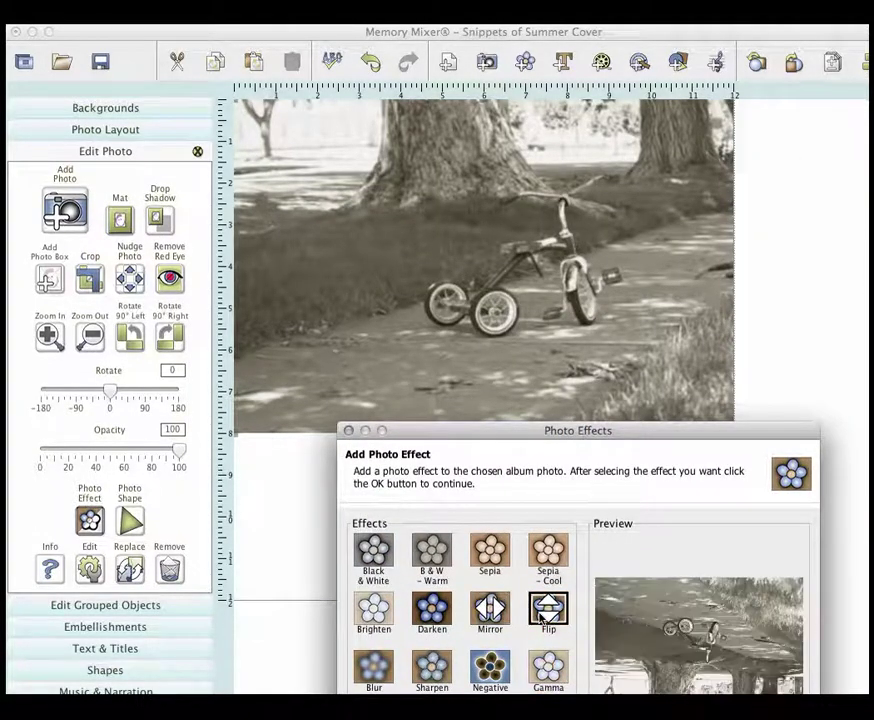
pyautogui.click(490, 607)
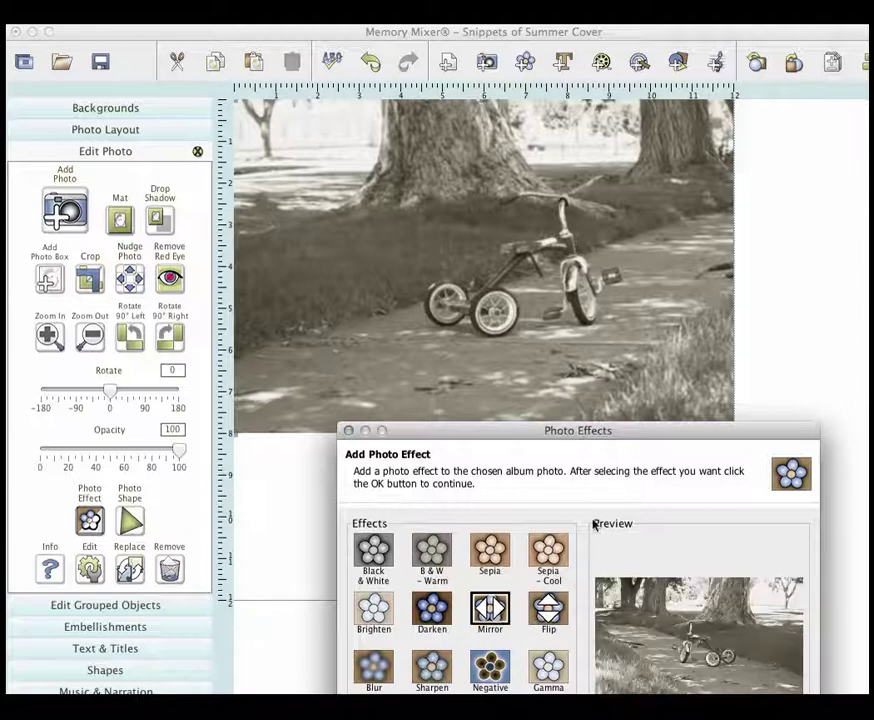
pyautogui.moveTo(608, 435); pyautogui.dragTo(608, 383)
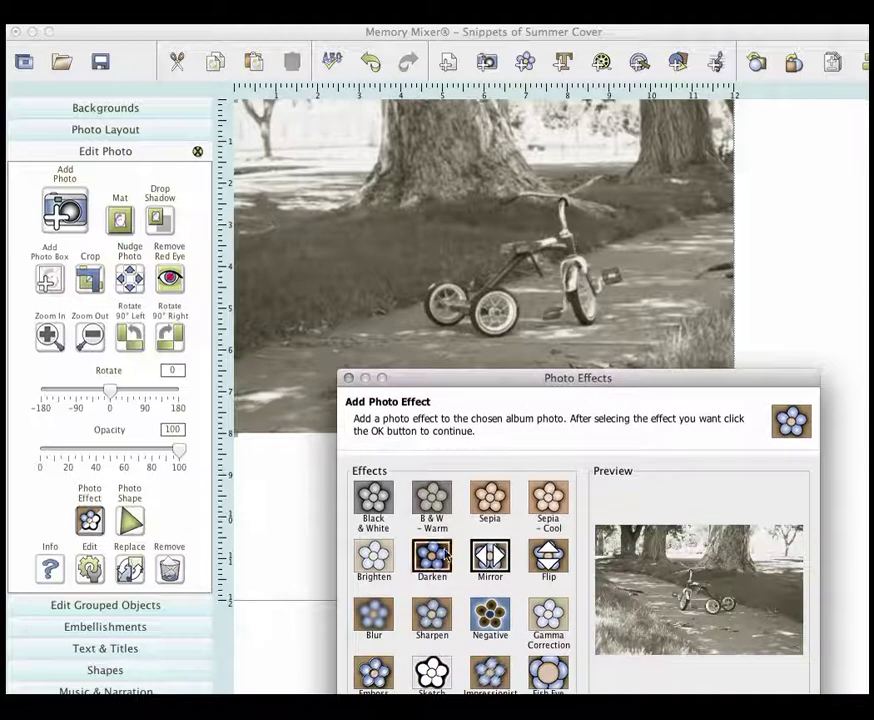
pyautogui.click(431, 557)
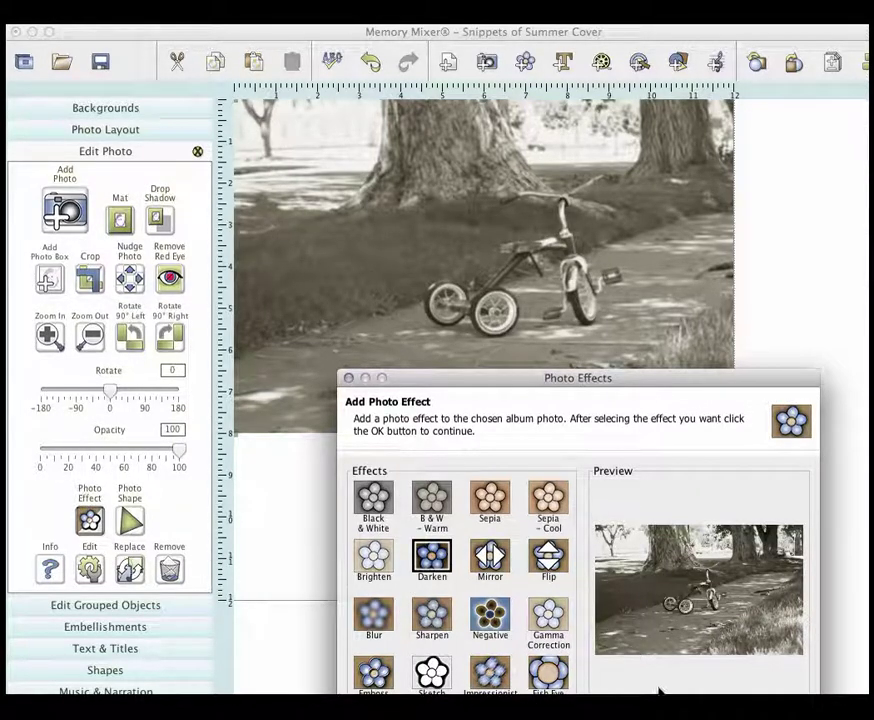
pyautogui.press('Return')
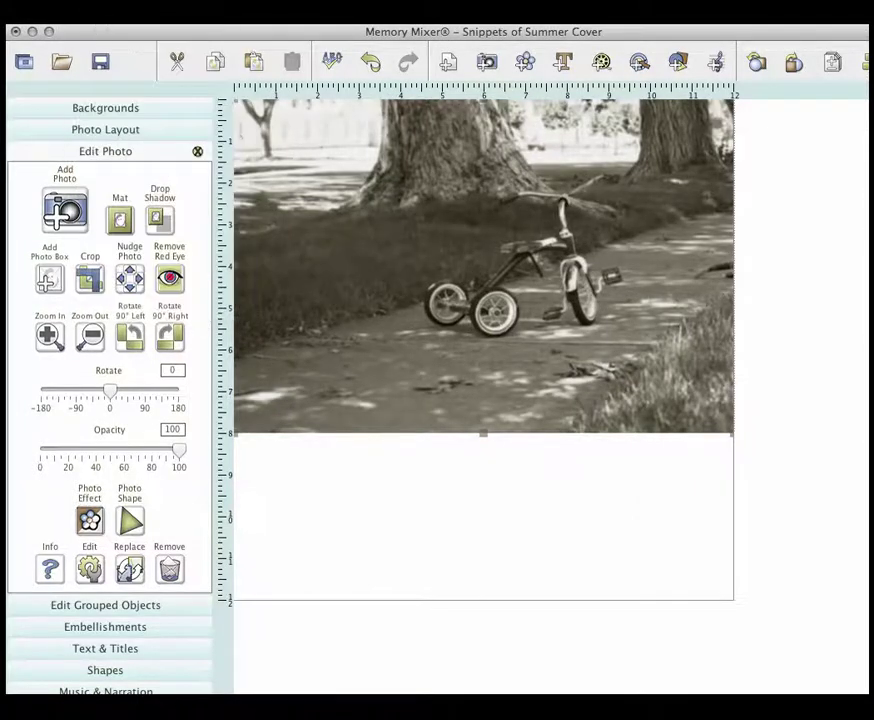
# - Undo the Darken, Blur and B & W - Warm effects on the tricycle photo, one after another
pyautogui.click(88, 12)
pyautogui.click(104, 38)
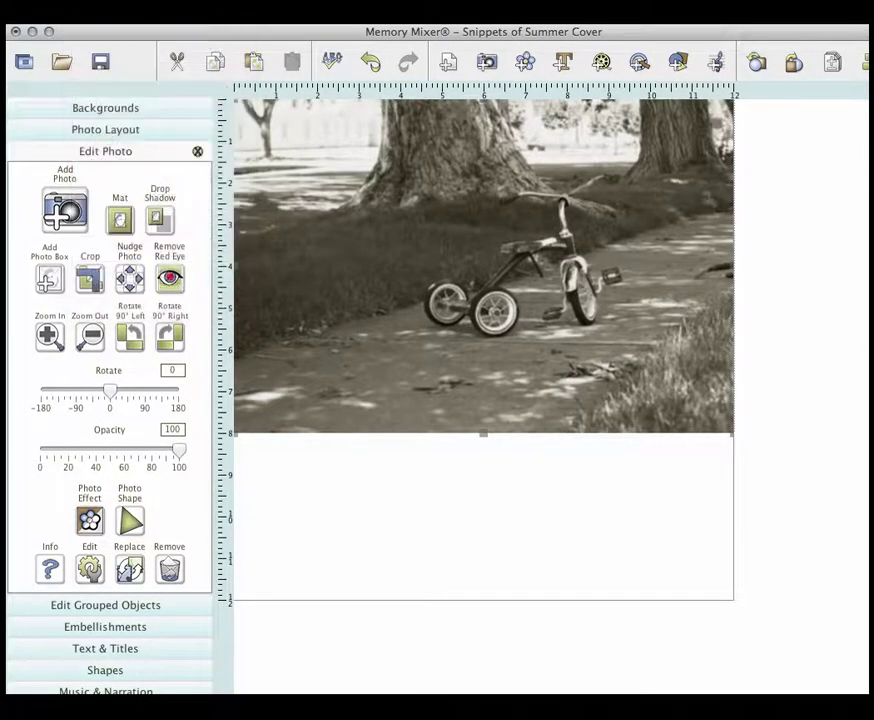
pyautogui.press('super+z')
pyautogui.click(93, 18)
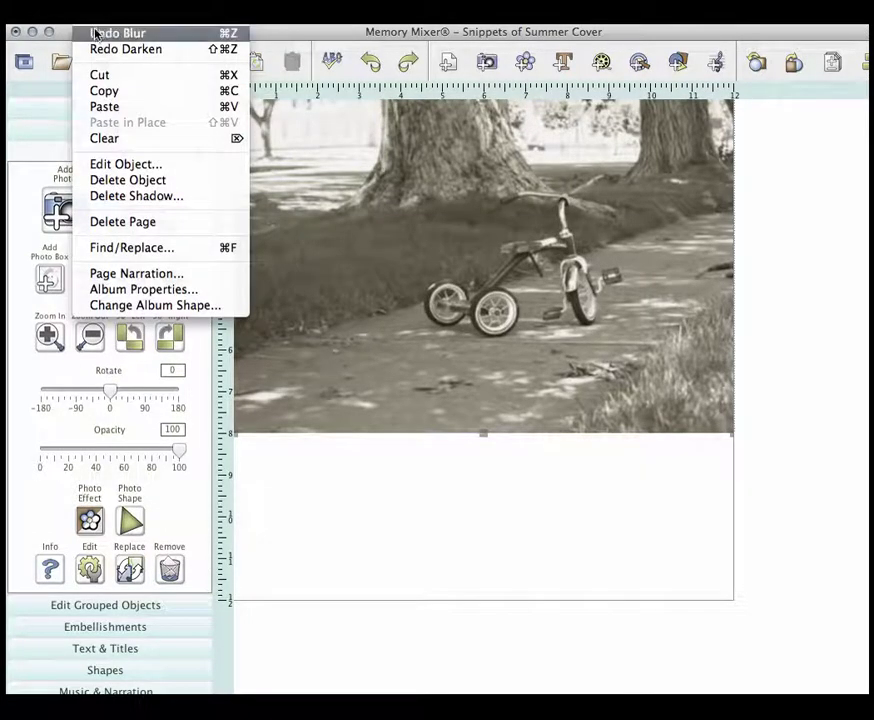
pyautogui.click(94, 32)
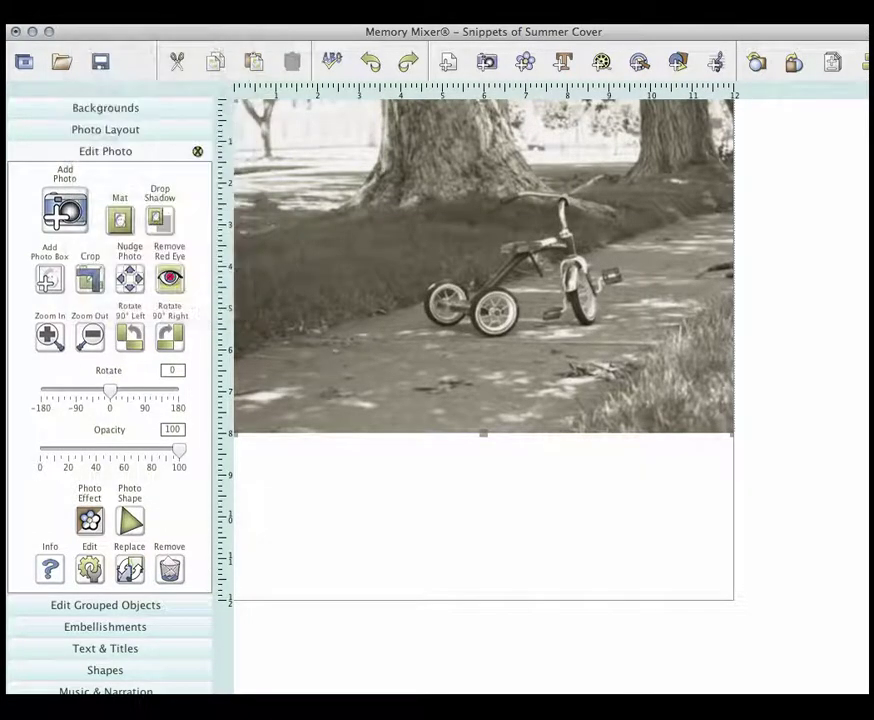
pyautogui.click(92, 21)
pyautogui.click(90, 33)
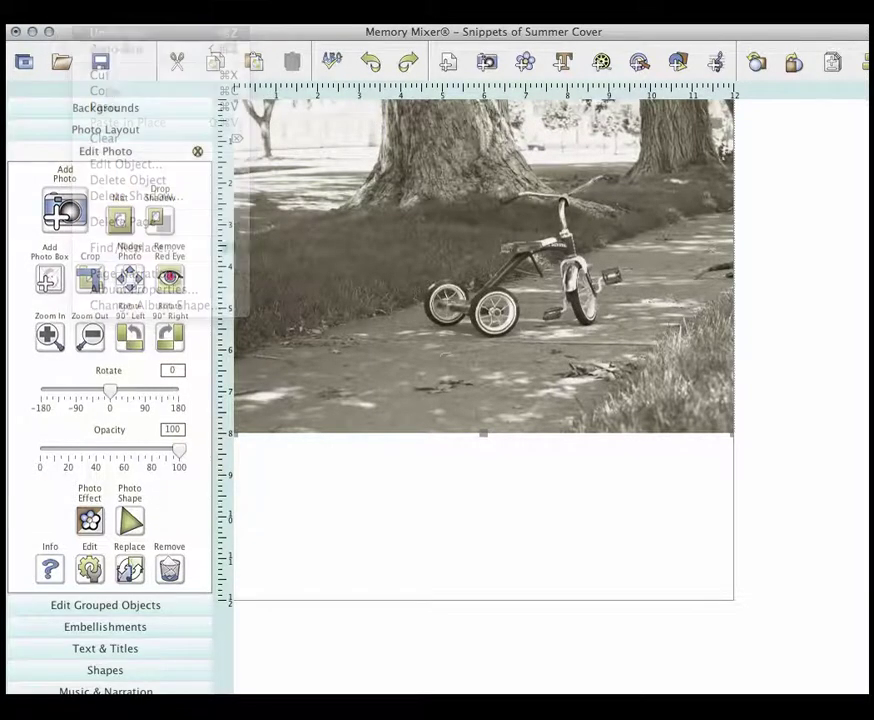
pyautogui.click(92, 21)
pyautogui.click(90, 33)
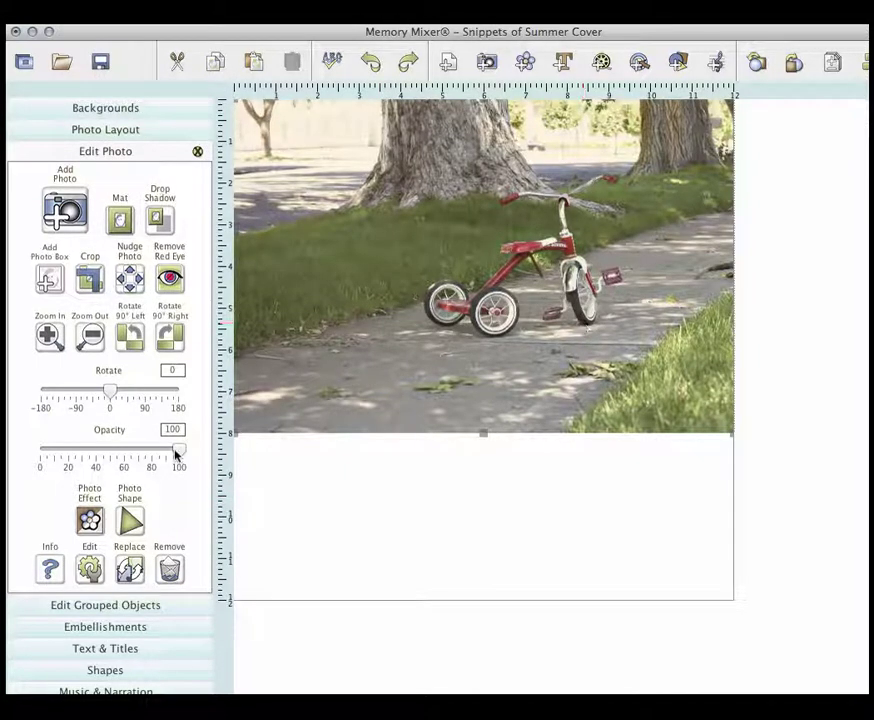
# - Lower the tricycle photo's opacity to 46
pyautogui.moveTo(178, 451); pyautogui.dragTo(103, 457)
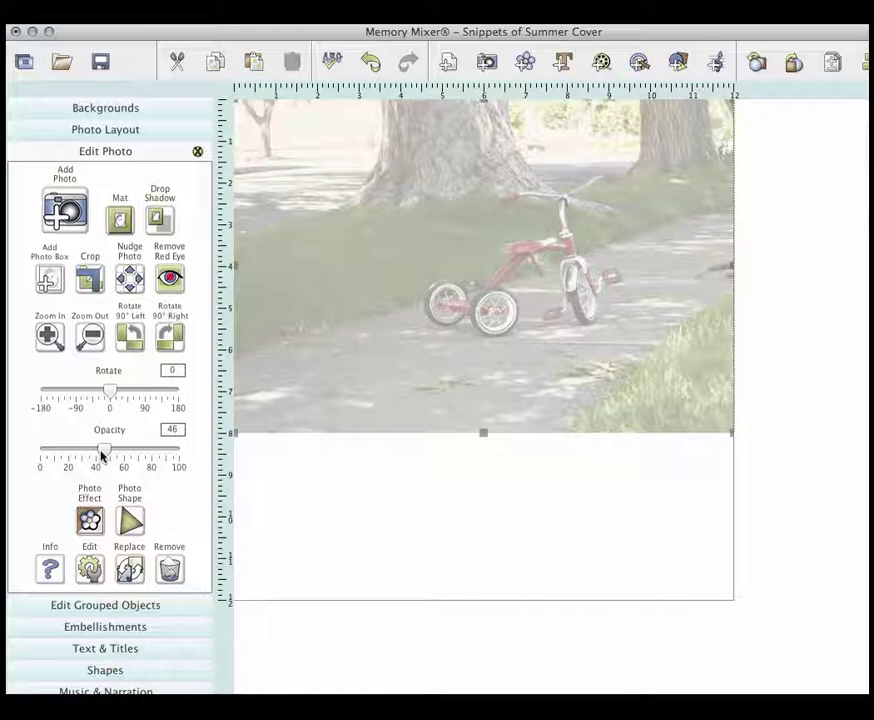
# - Add the Square-Rectangle shape from the Legacy category and stretch it from the page's top-left corner over the whole photo, about 12 by 8 inches
pyautogui.click(121, 676)
pyautogui.click(66, 303)
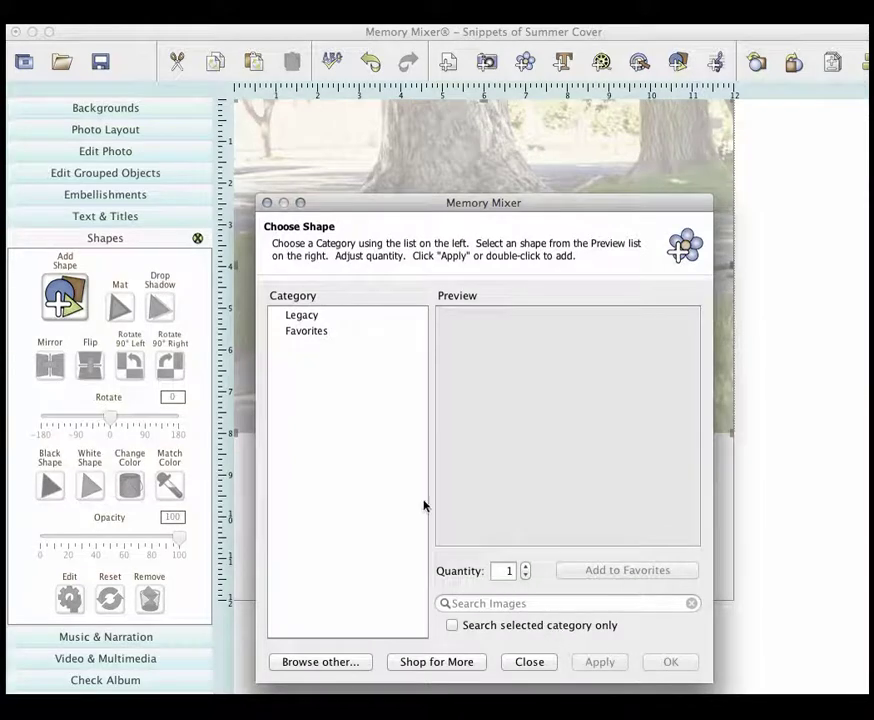
pyautogui.click(300, 315)
pyautogui.scroll(-5, 512, 495)
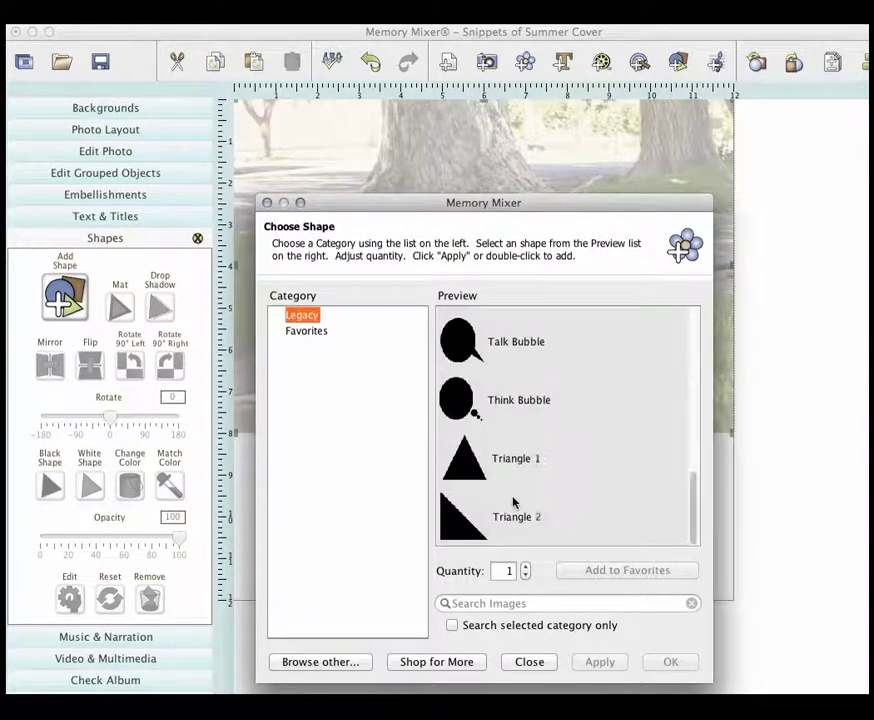
pyautogui.scroll(3, 505, 450)
pyautogui.click(520, 337)
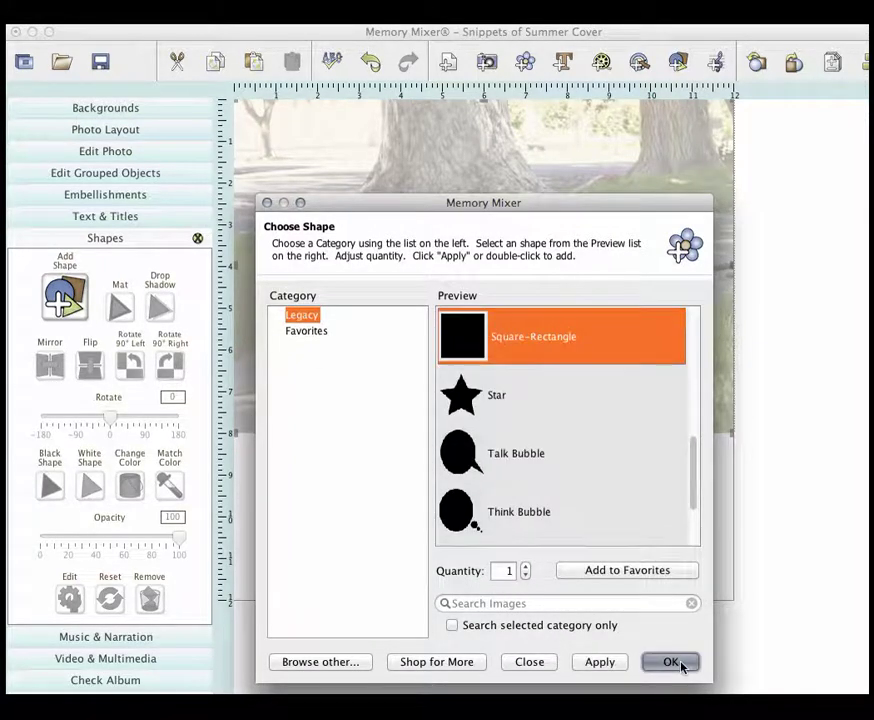
pyautogui.click(676, 664)
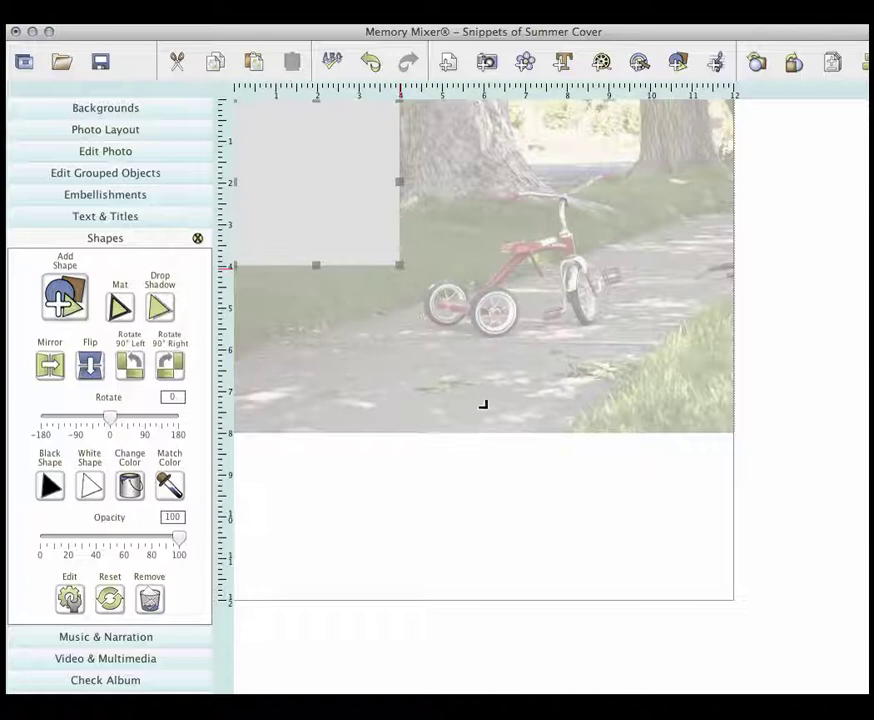
pyautogui.moveTo(483, 404); pyautogui.dragTo(499, 430)
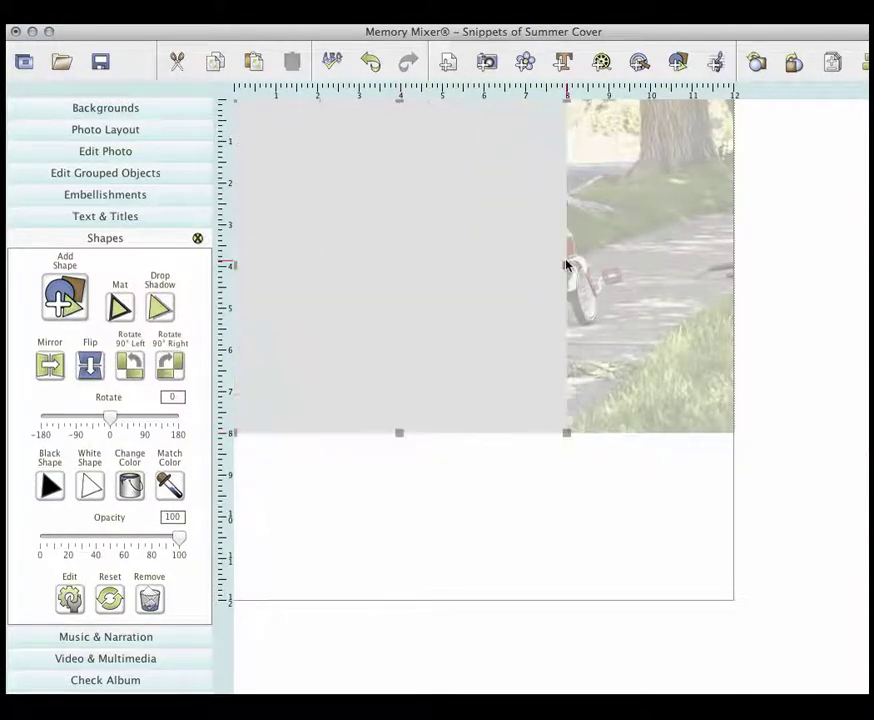
pyautogui.moveTo(566, 265); pyautogui.dragTo(622, 280)
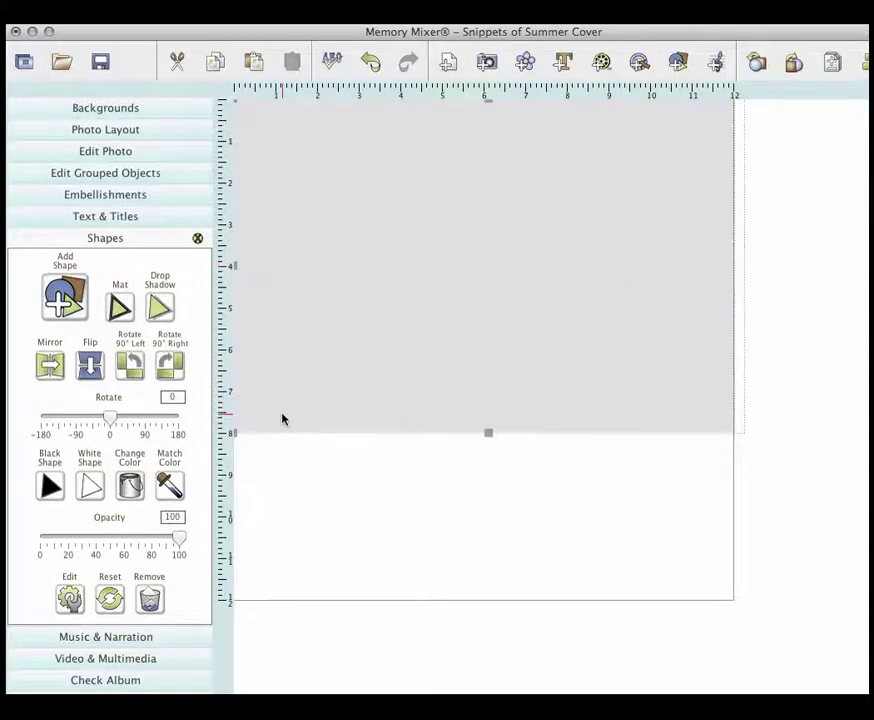
# - Colour the rectangle light blue and send it backward behind the tricycle photo
pyautogui.click(129, 485)
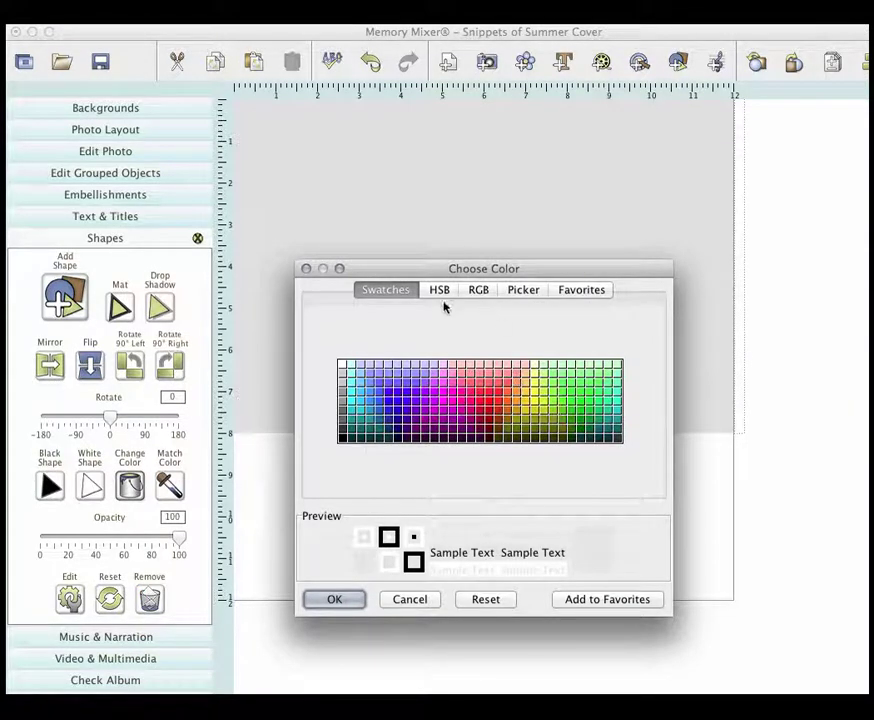
pyautogui.click(361, 402)
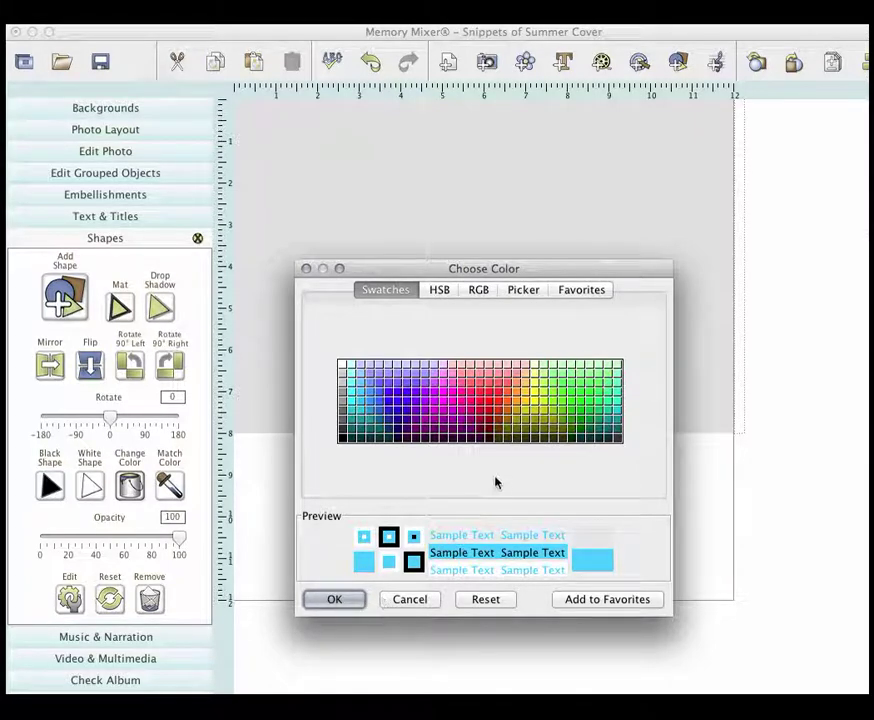
pyautogui.click(341, 598)
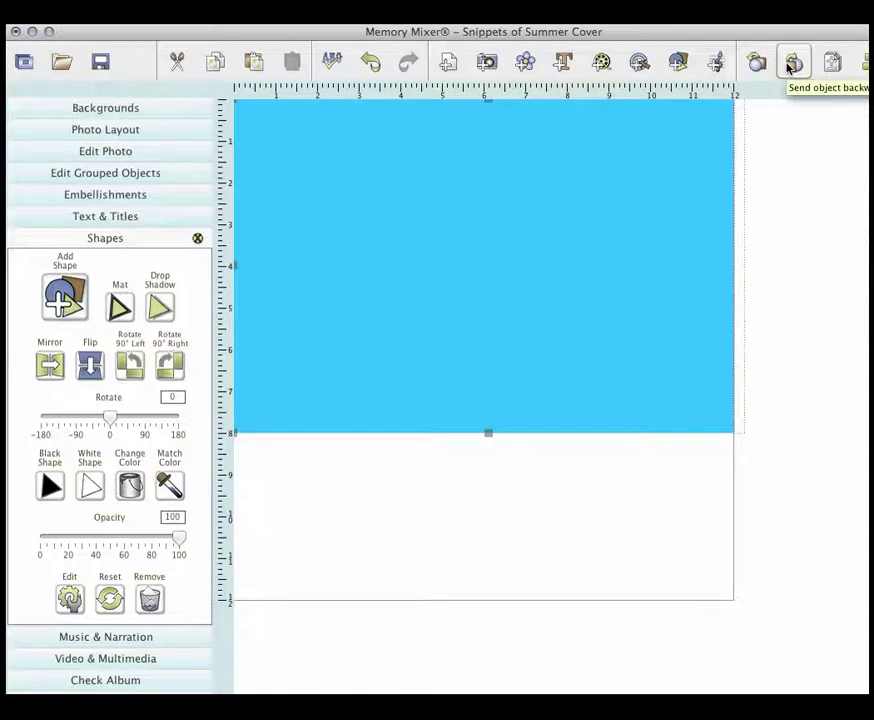
pyautogui.click(792, 64)
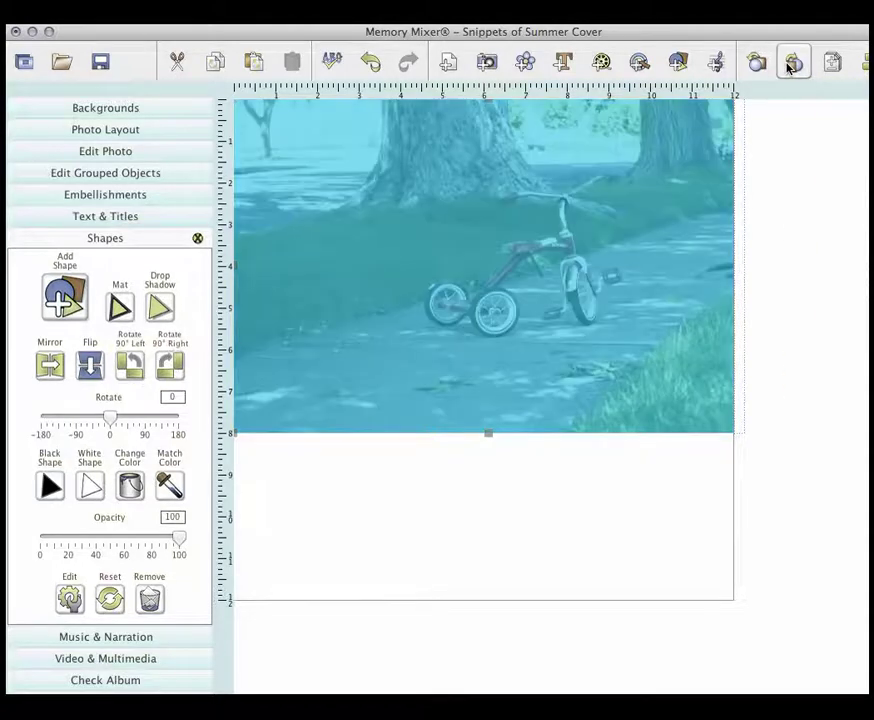
# - Set the tricycle photo's opacity to 100 and shift it down and slightly left to uncover the blue rectangle's top and right edges
pyautogui.click(519, 375)
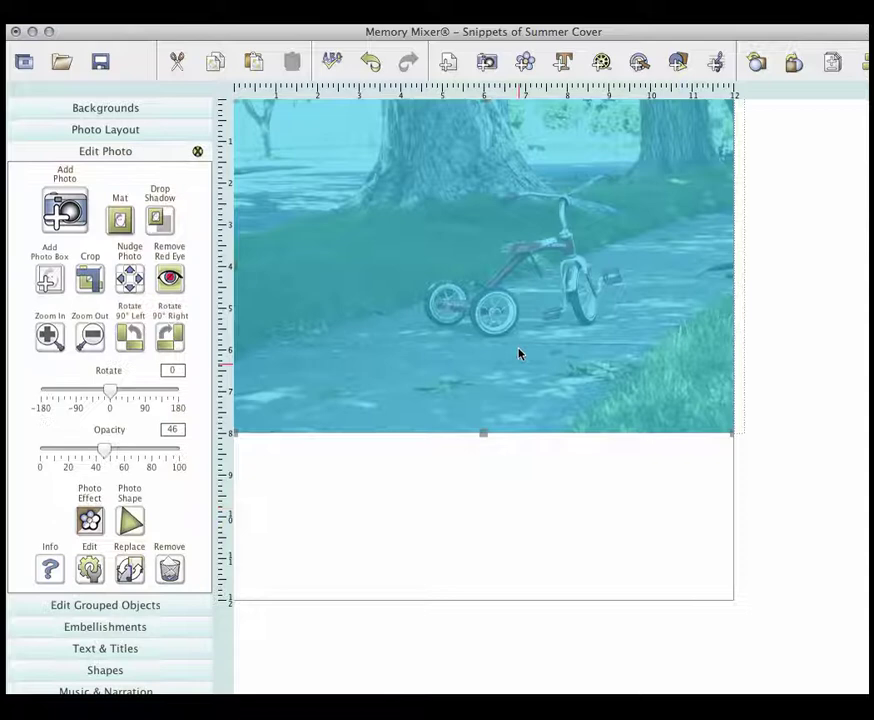
pyautogui.moveTo(503, 419); pyautogui.dragTo(527, 334)
pyautogui.moveTo(100, 451); pyautogui.dragTo(212, 461)
pyautogui.moveTo(406, 341); pyautogui.dragTo(388, 377)
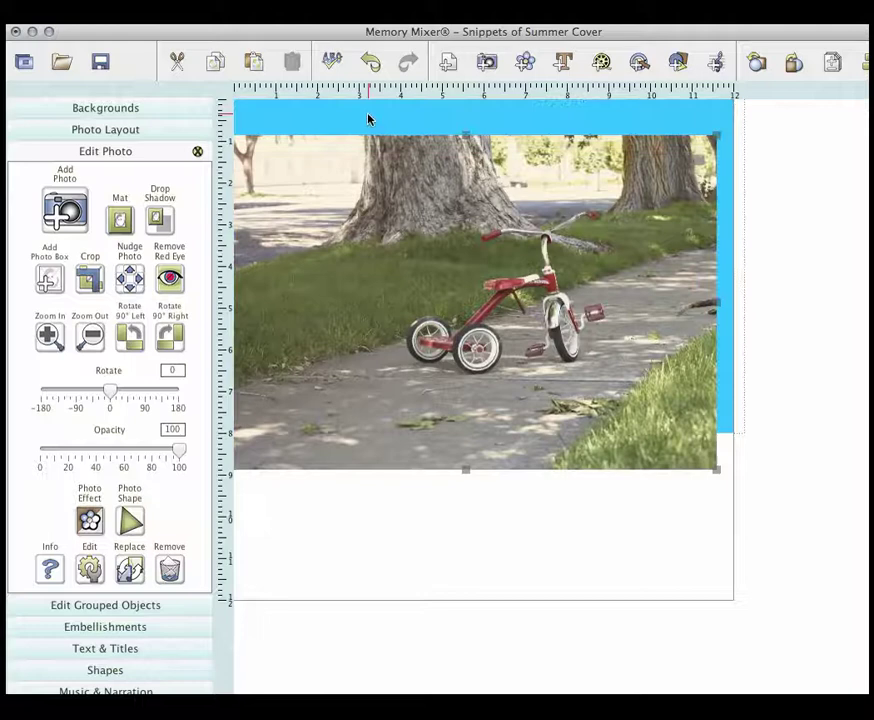
# - Recolour the blue rectangle behind the tricycle photo to olive green using the colour swatches, keeping its opacity at 100
pyautogui.click(368, 119)
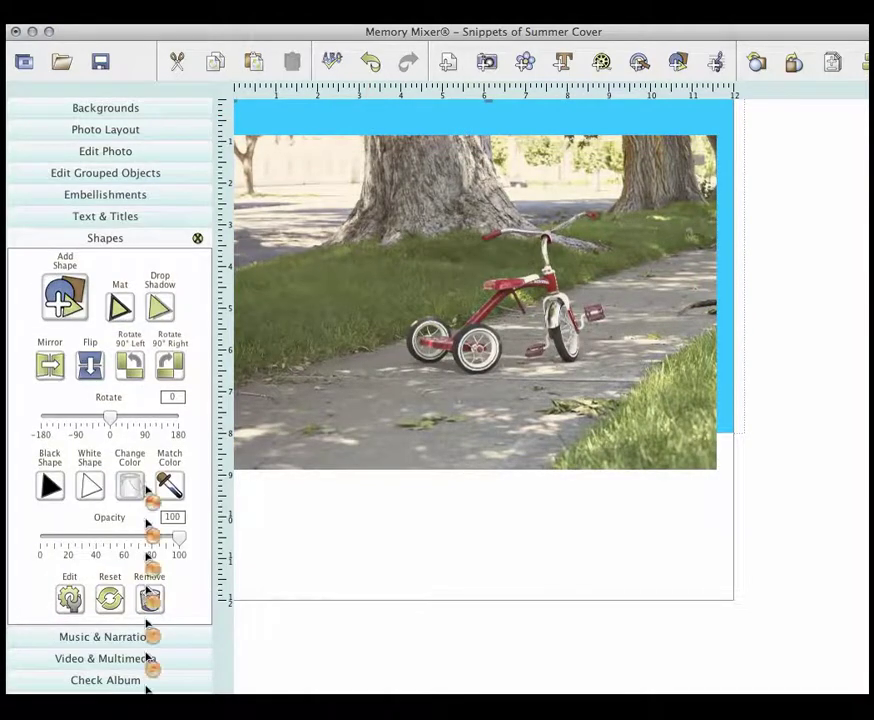
pyautogui.click(135, 487)
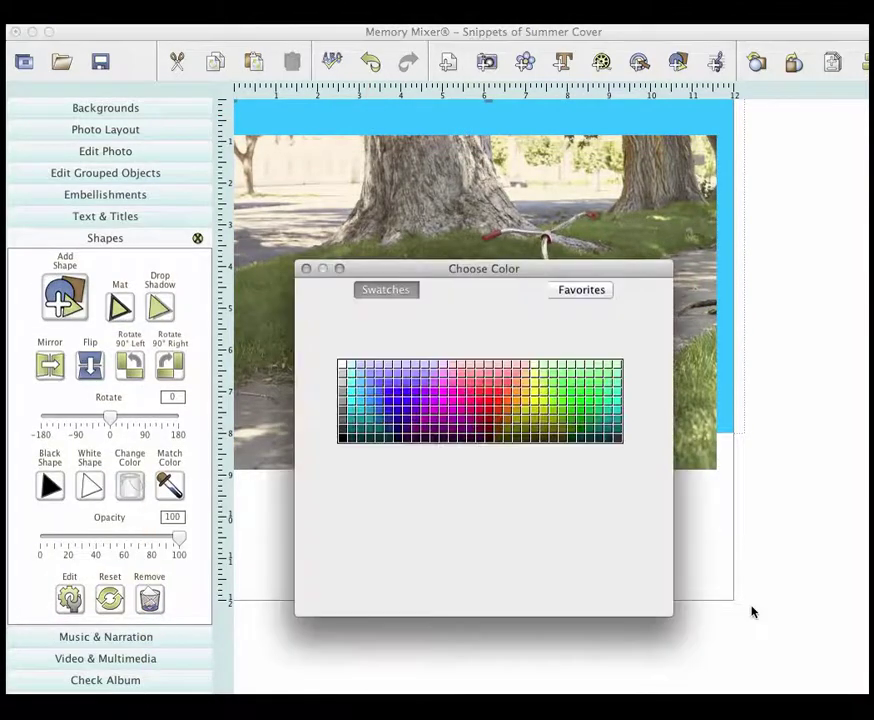
pyautogui.click(515, 414)
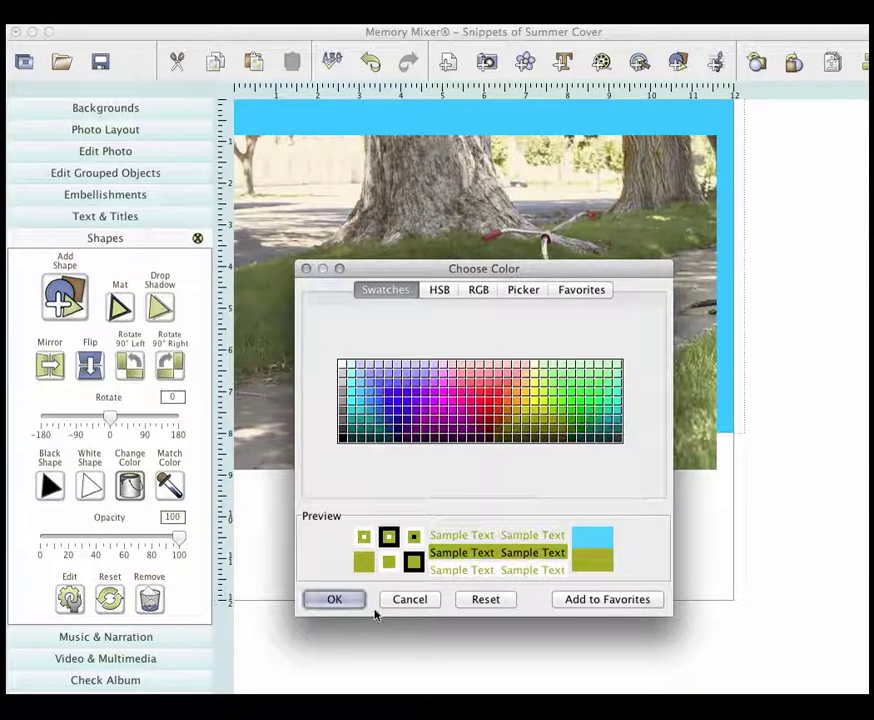
pyautogui.click(531, 433)
pyautogui.click(340, 600)
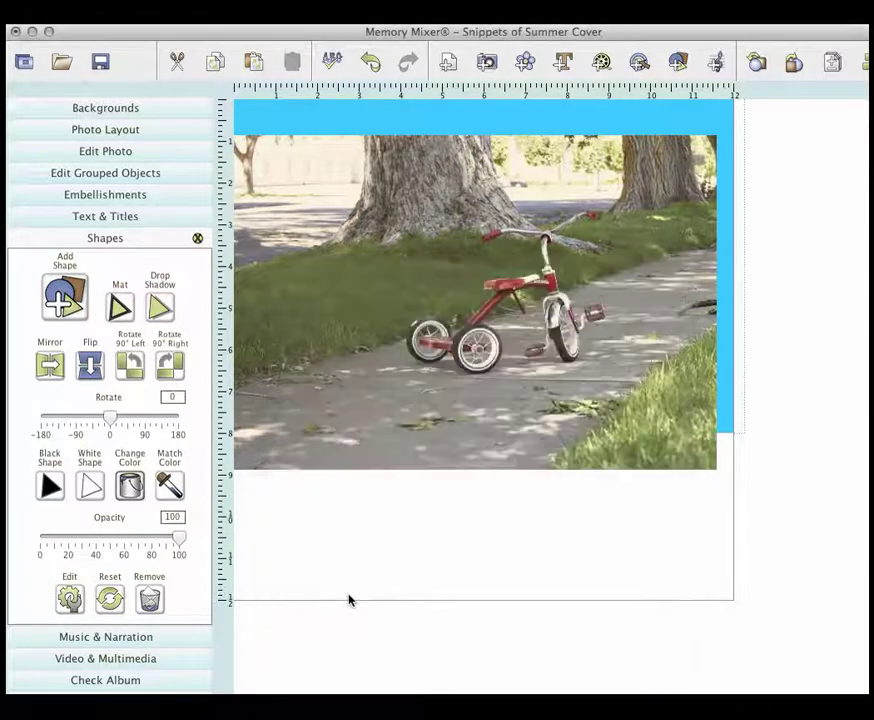
pyautogui.moveTo(179, 538); pyautogui.dragTo(295, 540)
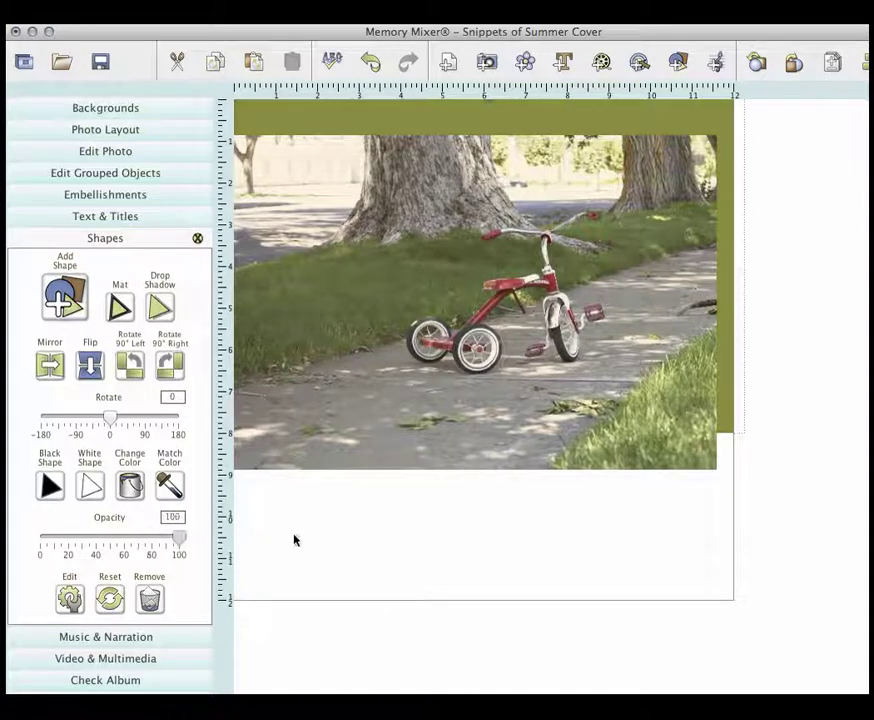
# - Move the tricycle photo up and slightly right to cover the green rectangle, lower its opacity to 48, and deselect it
pyautogui.click(390, 325)
pyautogui.moveTo(178, 449); pyautogui.dragTo(155, 458)
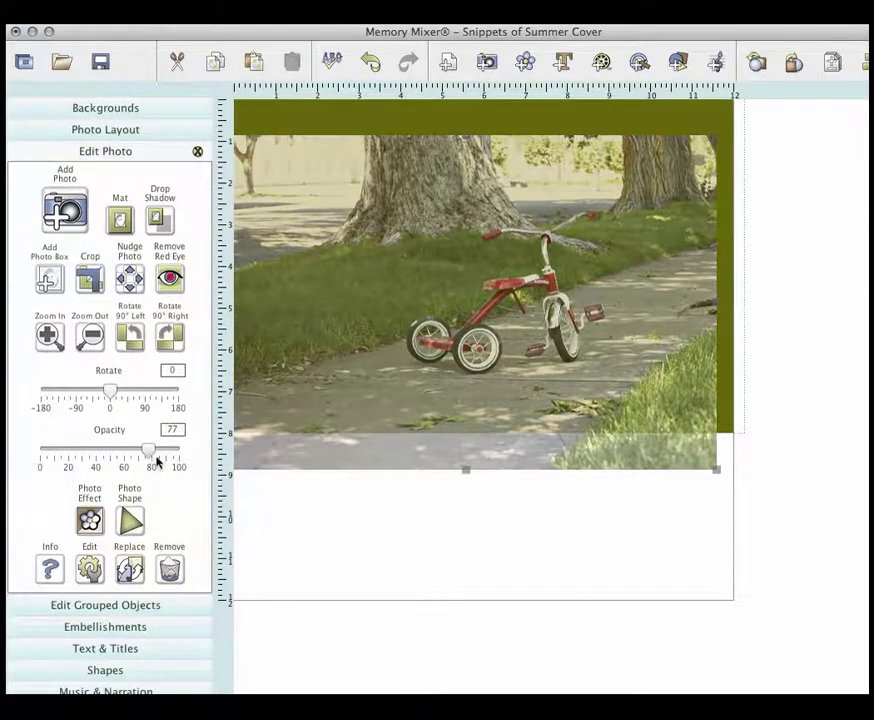
pyautogui.moveTo(433, 306); pyautogui.dragTo(448, 273)
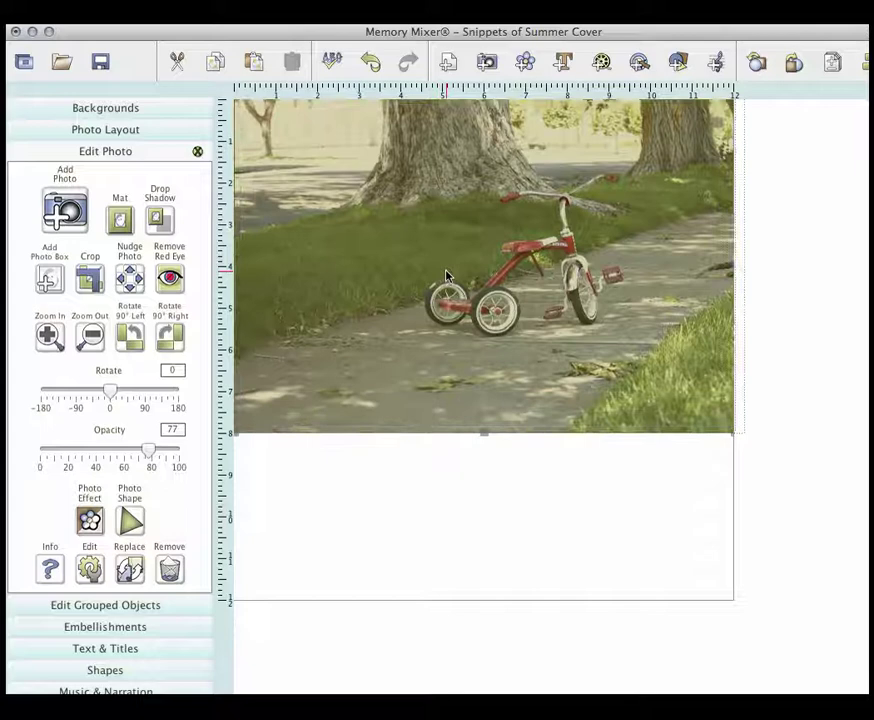
pyautogui.moveTo(146, 450); pyautogui.dragTo(105, 453)
pyautogui.click(592, 504)
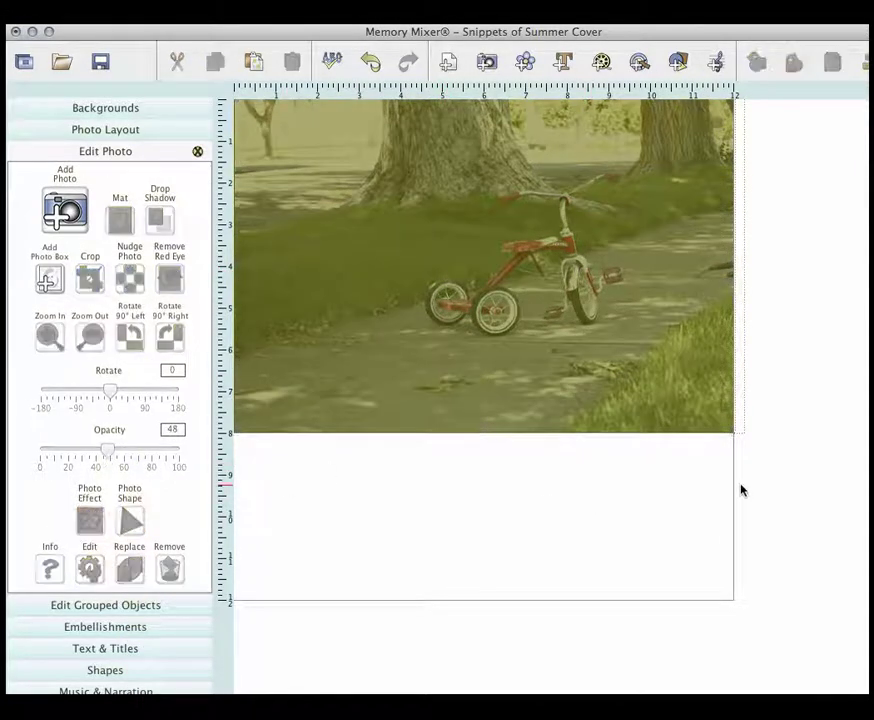